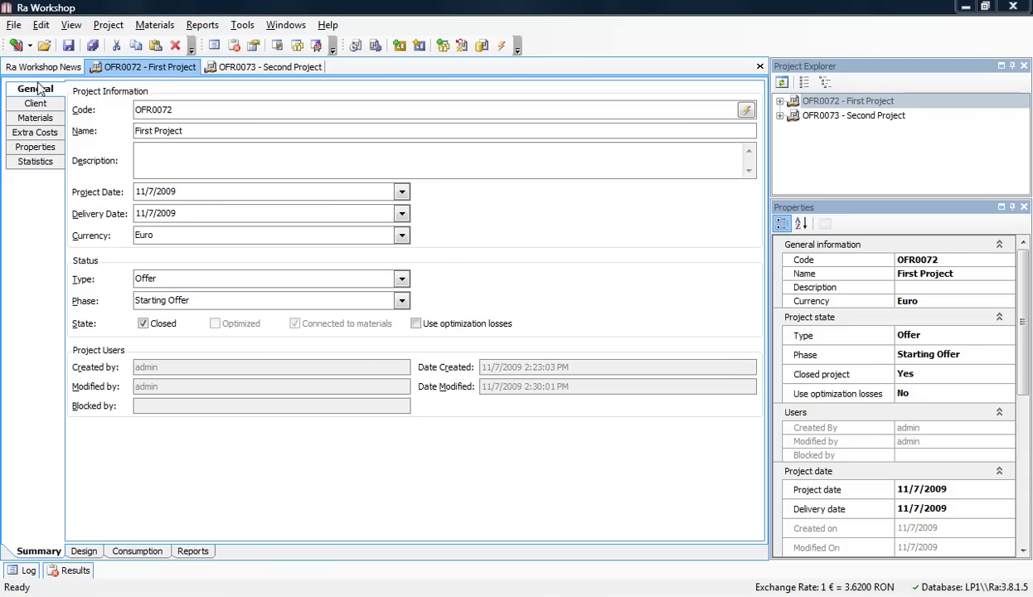
- Switch to the Second Project offer and expand both offers in Project Explorer
click(31, 46)
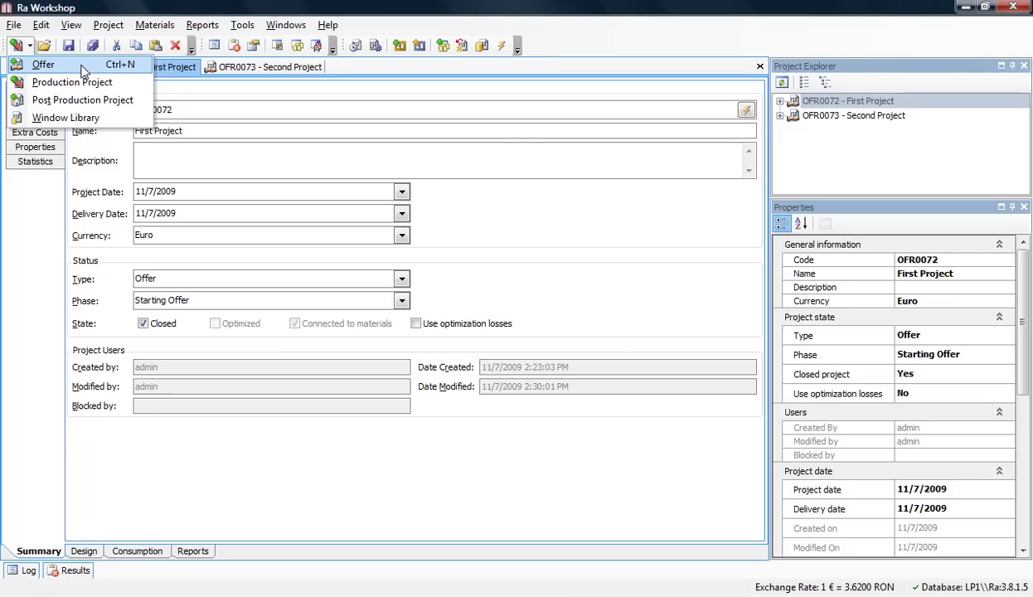
click(307, 94)
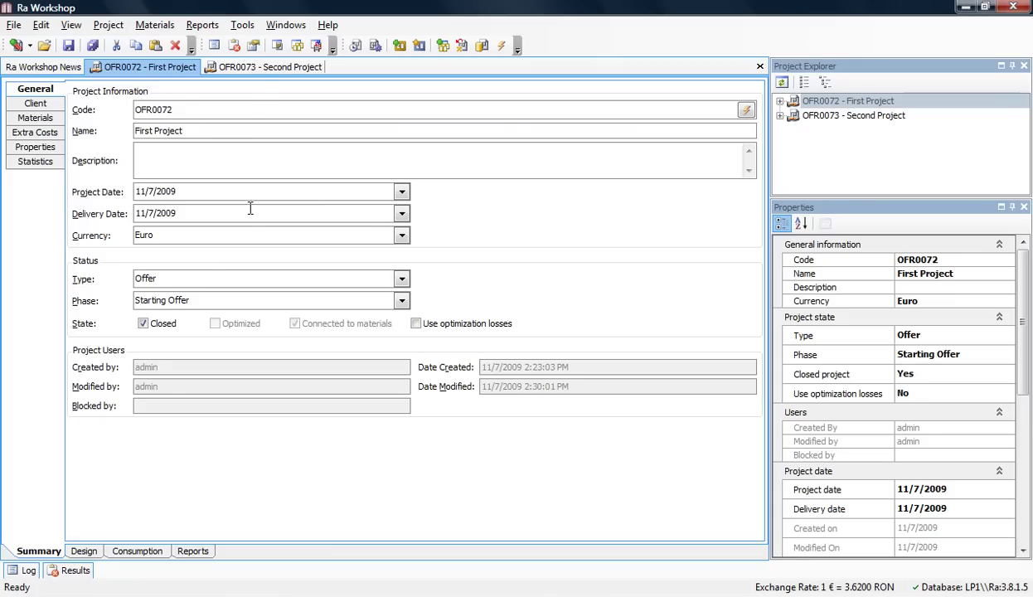
click(261, 68)
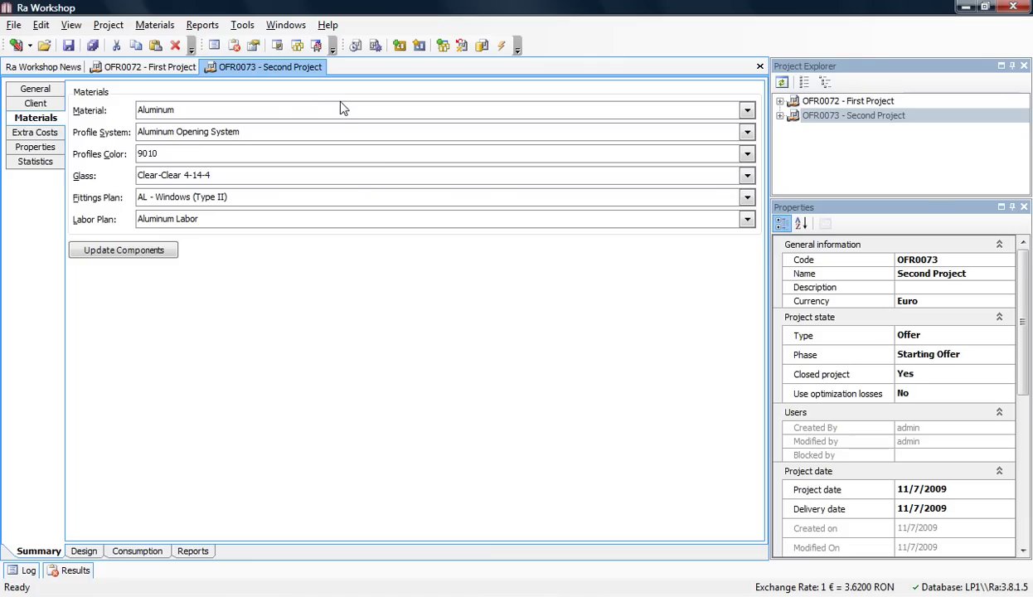
click(780, 102)
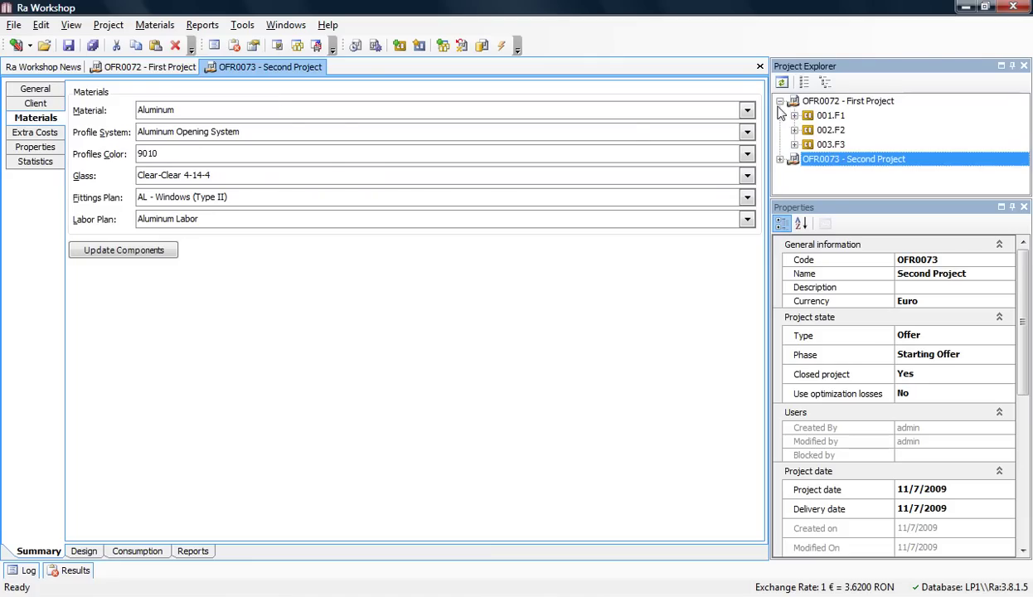
click(779, 158)
- View First Project's window designs, then Second Project's designs D1, F1 and F2
click(804, 100)
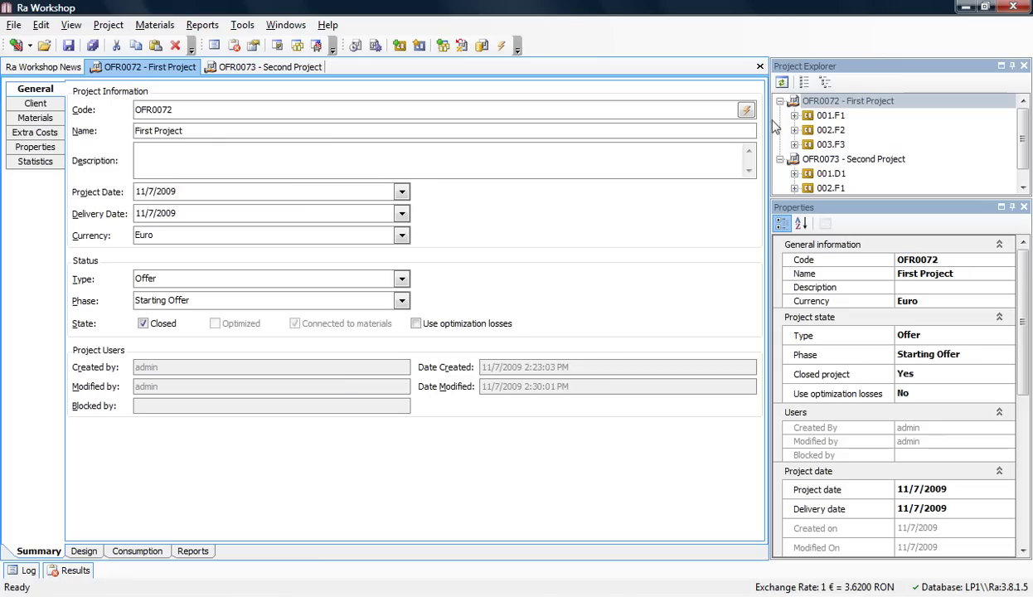
click(86, 550)
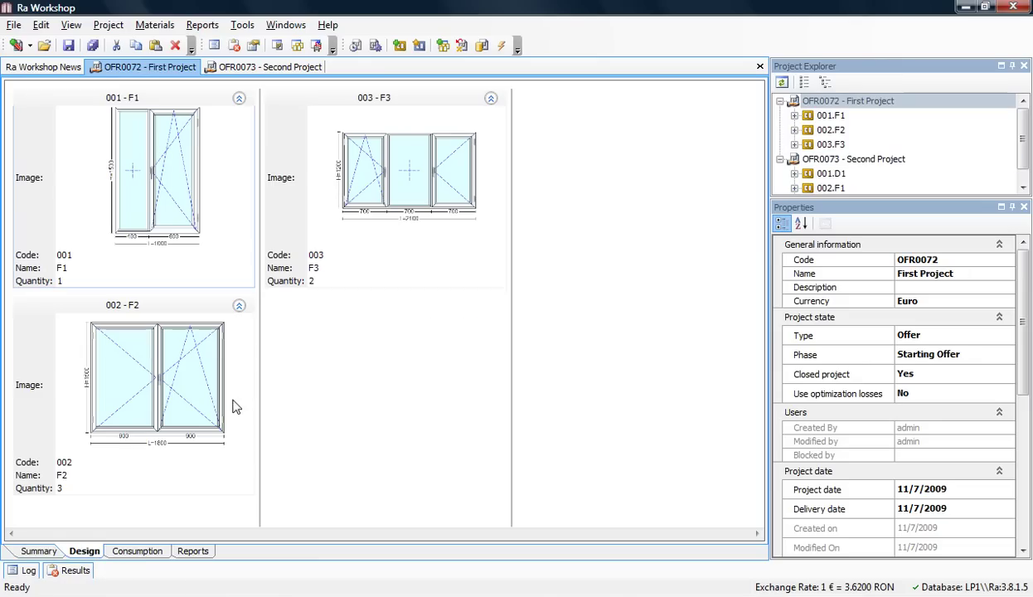
click(829, 159)
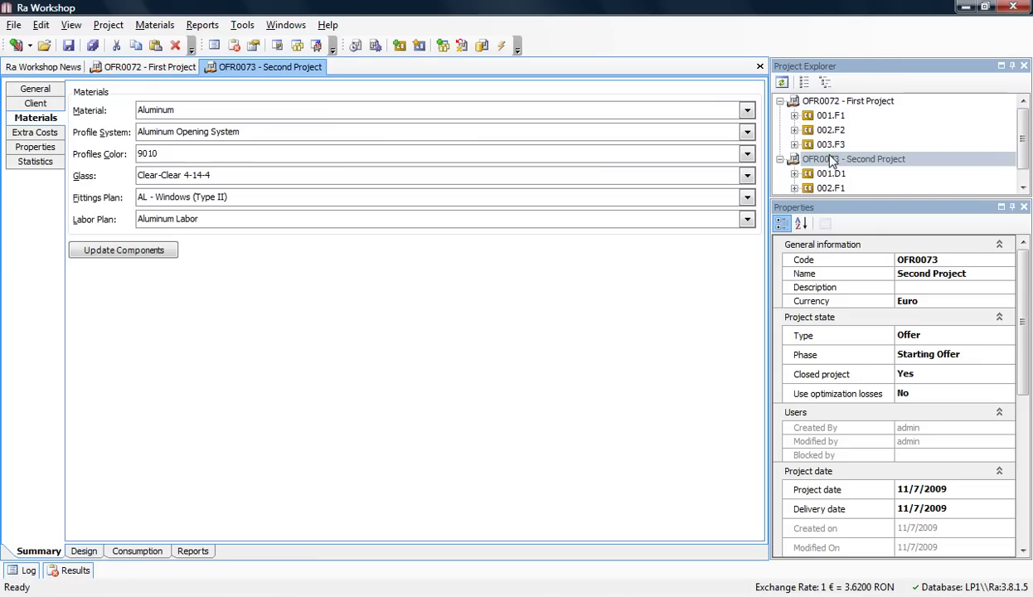
click(91, 551)
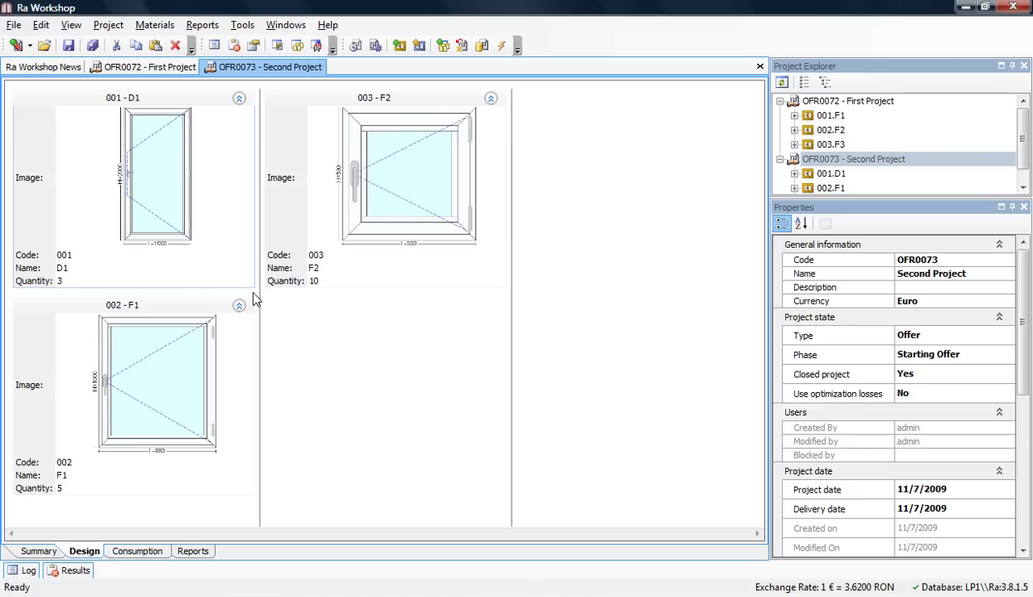
- Create a new production project, PRO0005 'Project 7', and select it in the project tree
click(13, 25)
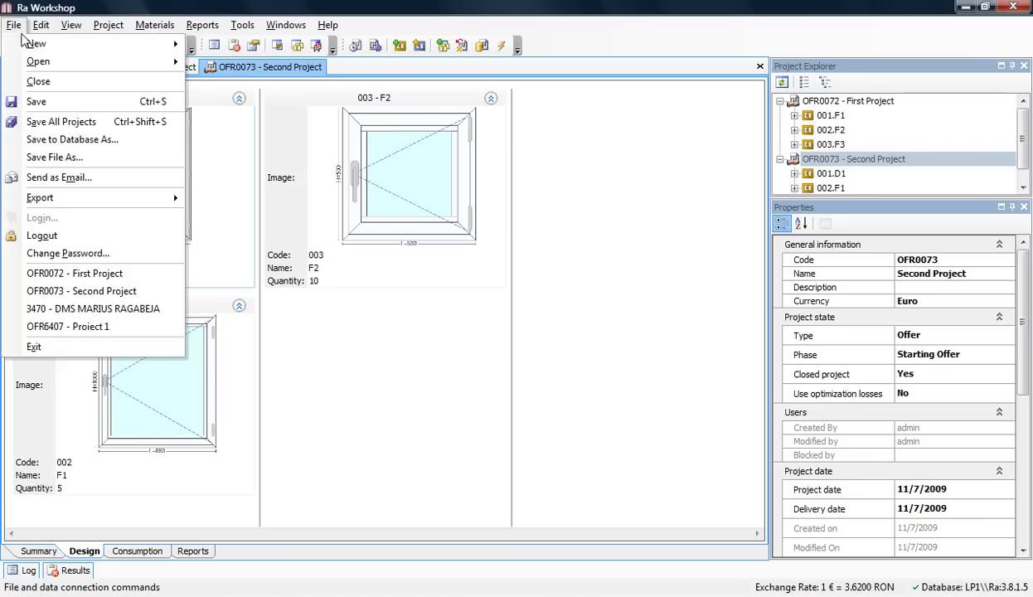
mouse_move(51, 43)
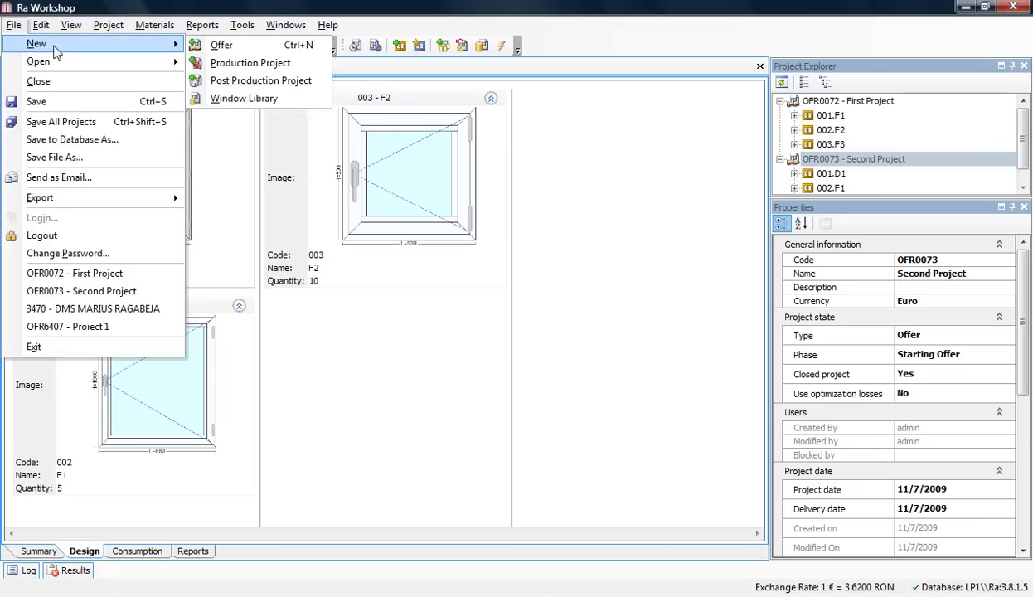
click(269, 64)
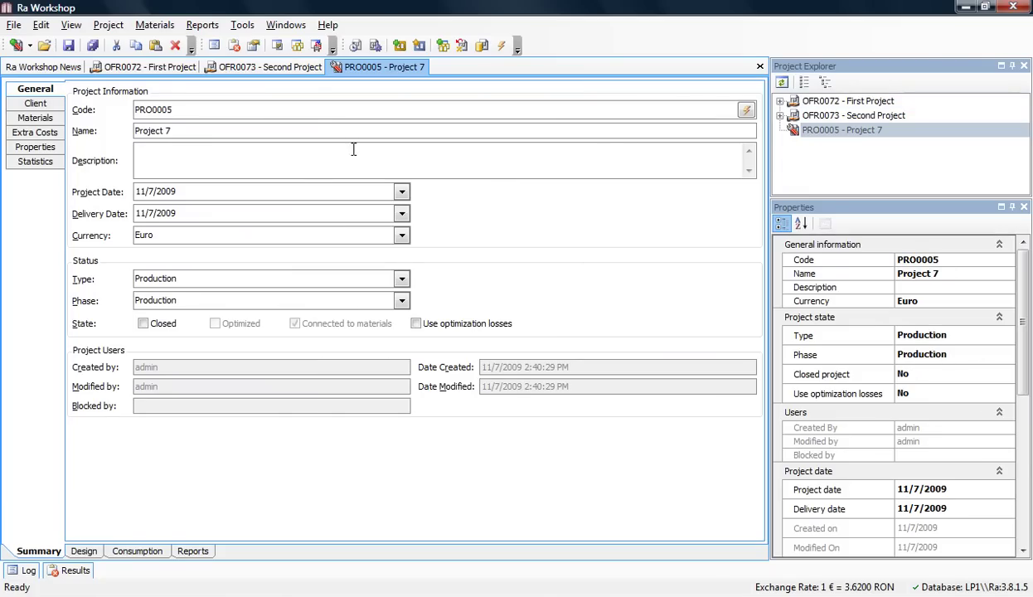
click(859, 138)
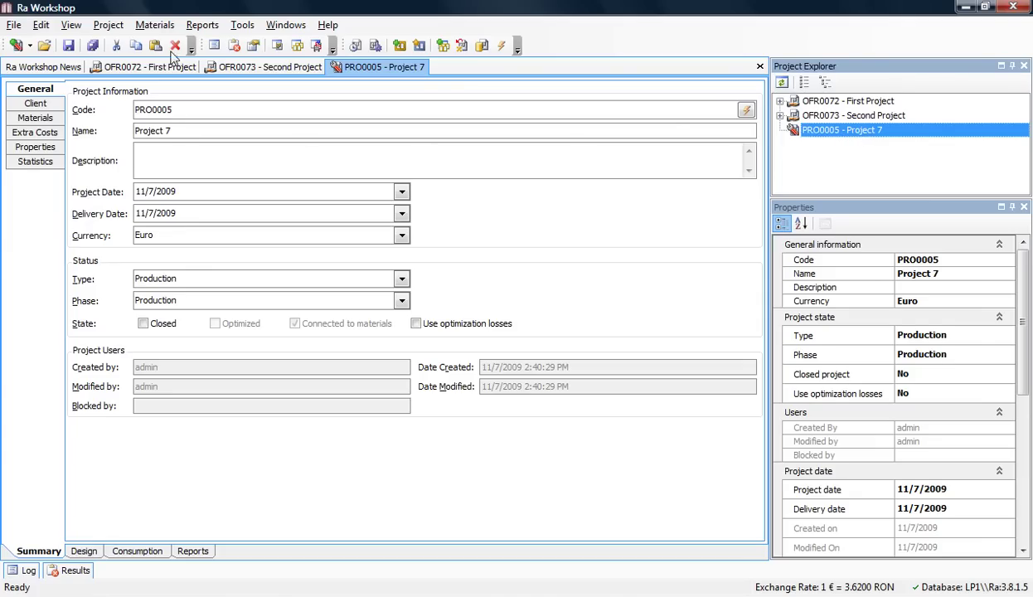
click(113, 25)
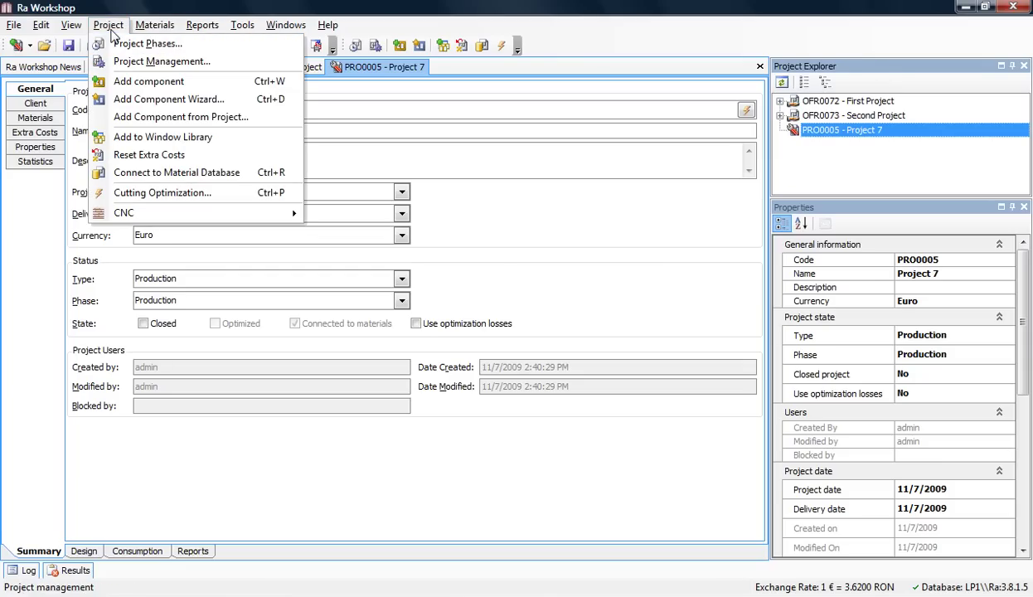
- Mark all components of First Project and Second Project for adding to Project 7
click(187, 117)
click(17, 68)
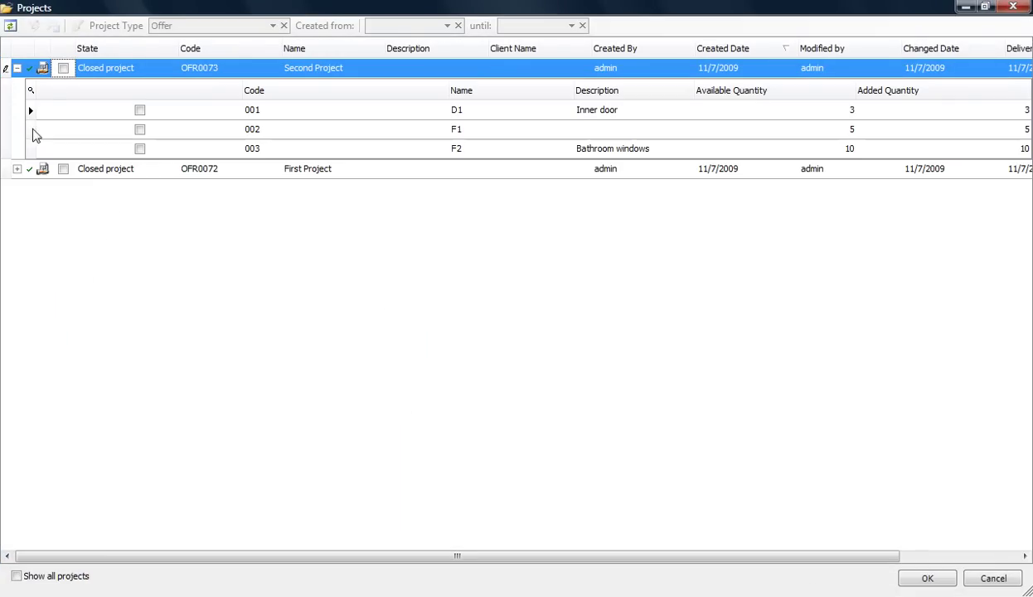
click(17, 169)
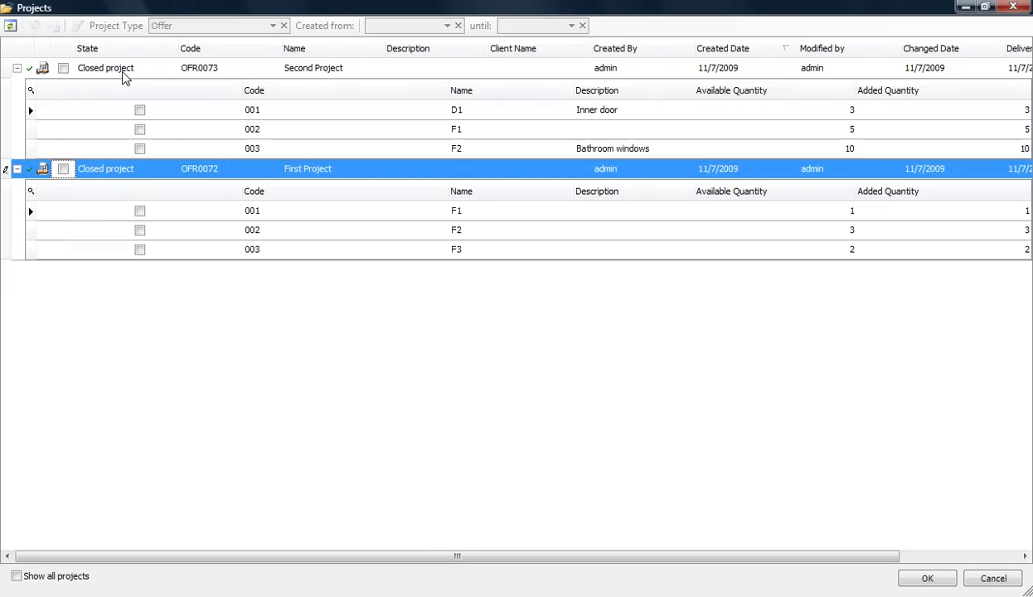
click(63, 69)
click(63, 169)
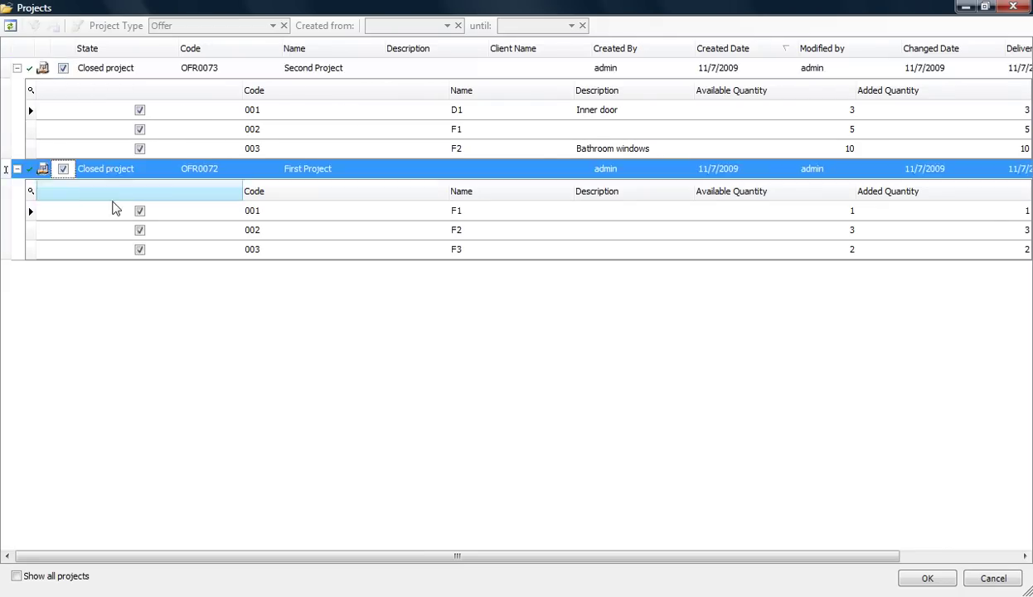
click(139, 130)
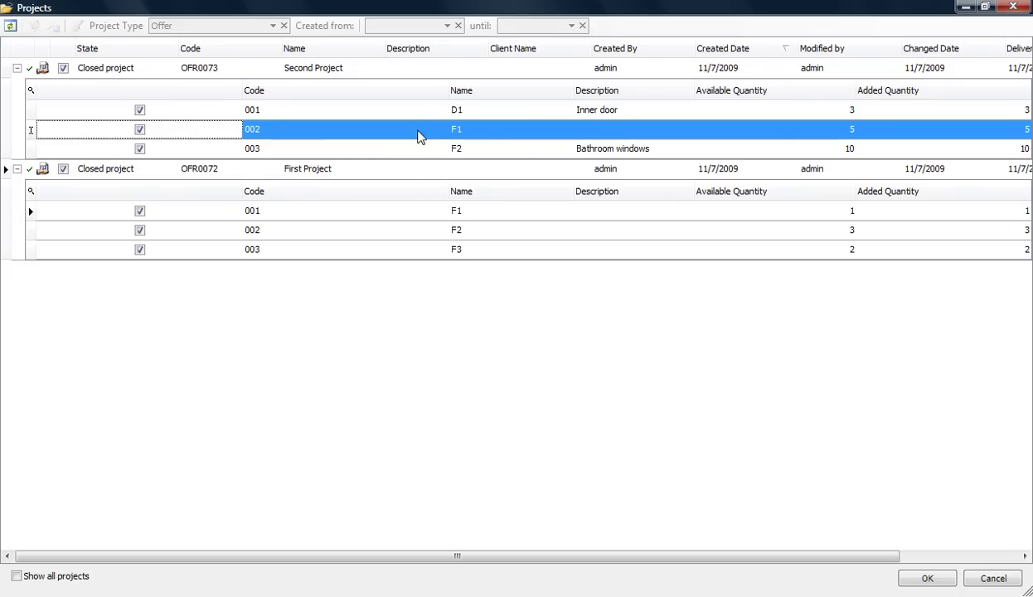
- Change the F2 bathroom windows' added quantity from 10 to 5 and confirm the addition
click(870, 153)
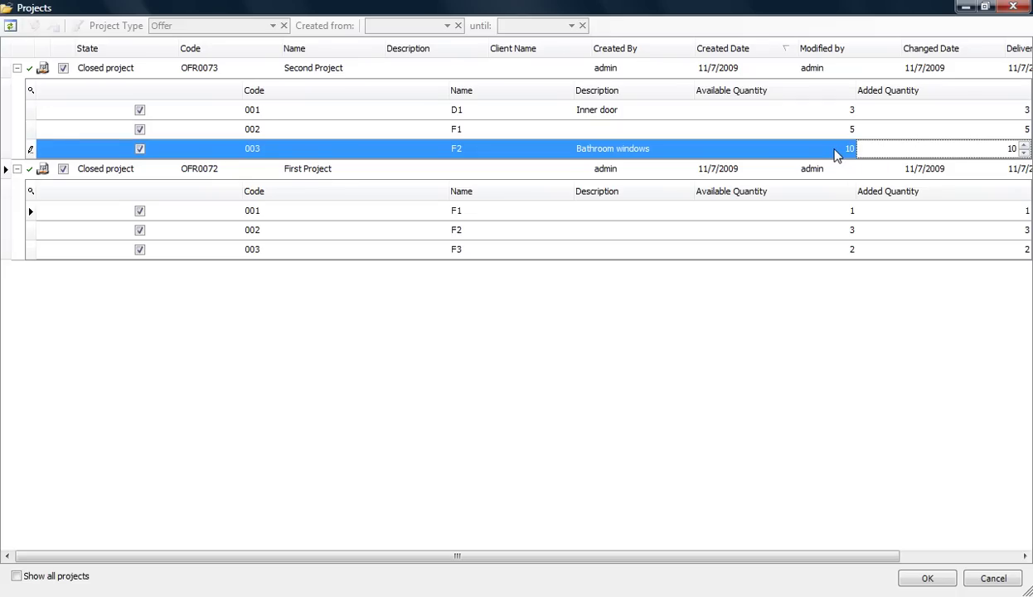
double_click(1011, 148)
text(5)
click(937, 130)
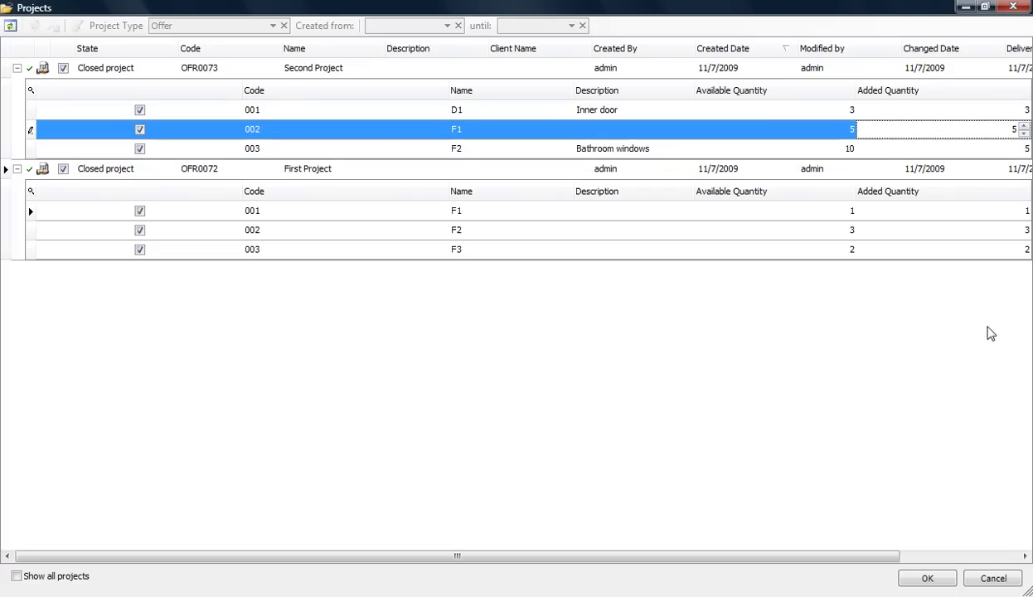
click(926, 579)
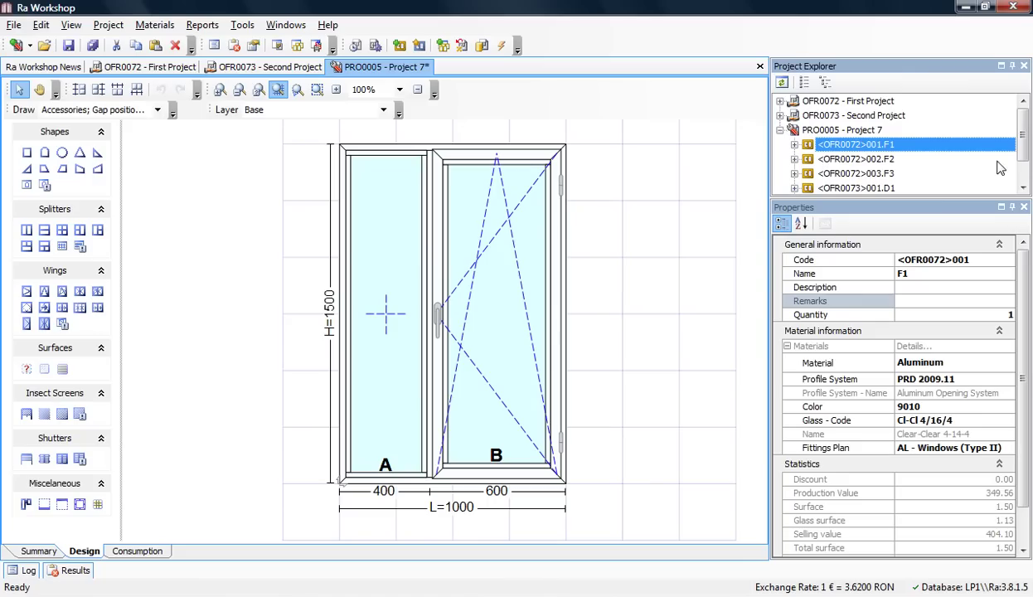
- Inspect Project 7's consumption lines M 11 and M 16, then show window F2's material consumption
drag(1022, 134, 1022, 154)
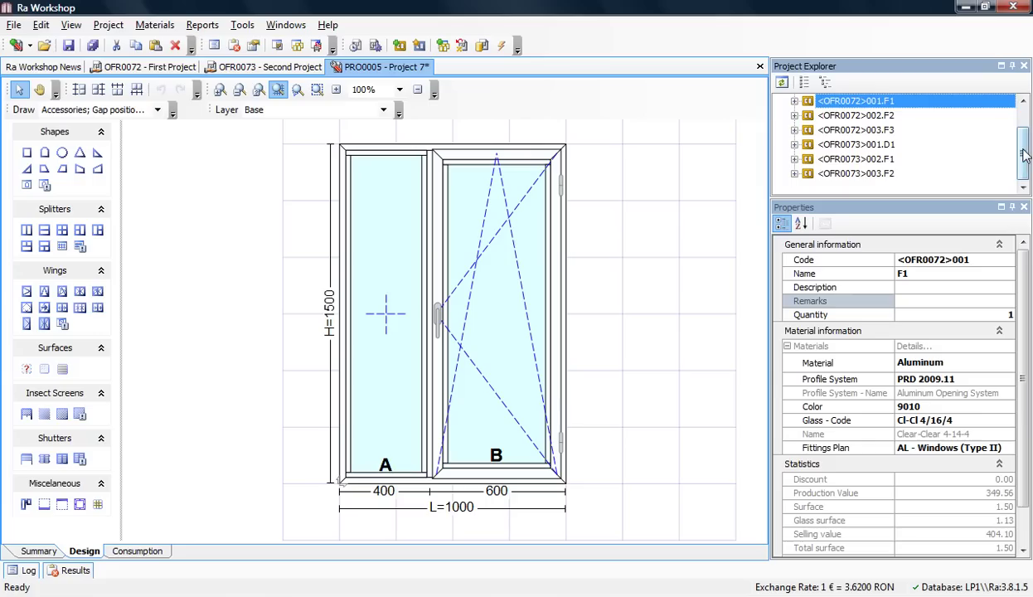
drag(1027, 153, 1027, 147)
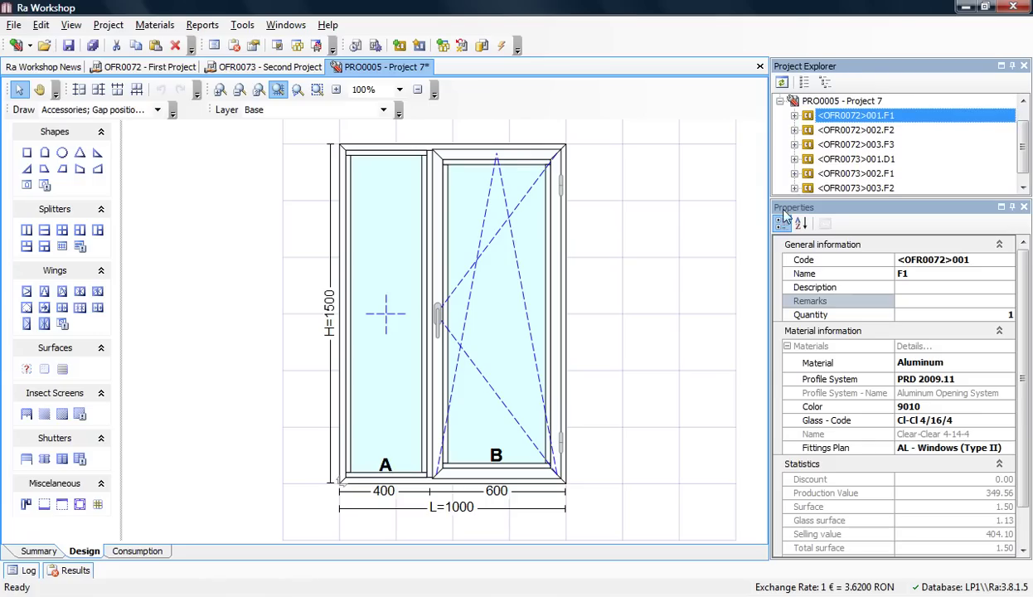
click(138, 551)
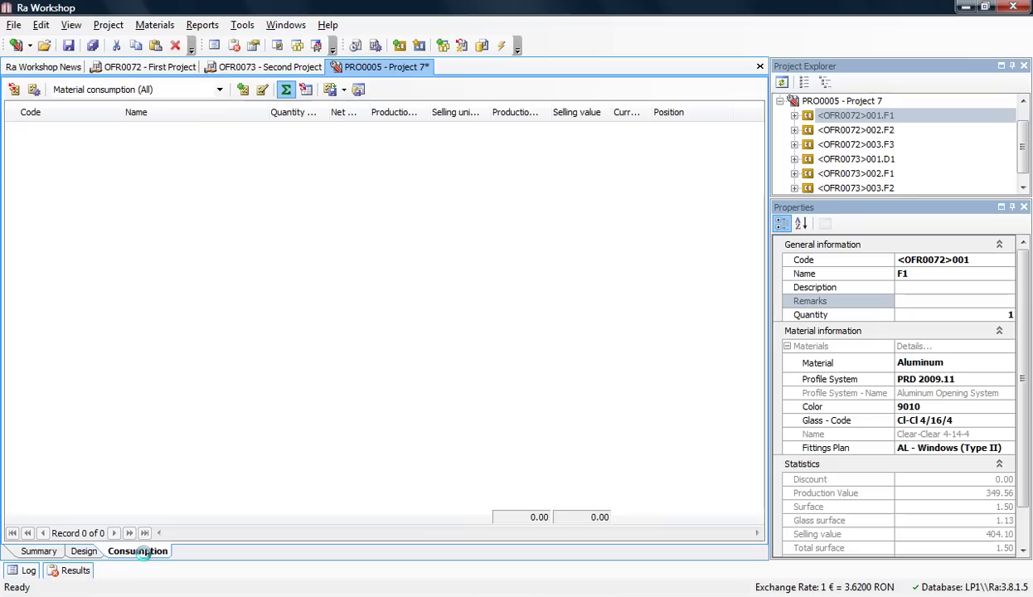
click(295, 209)
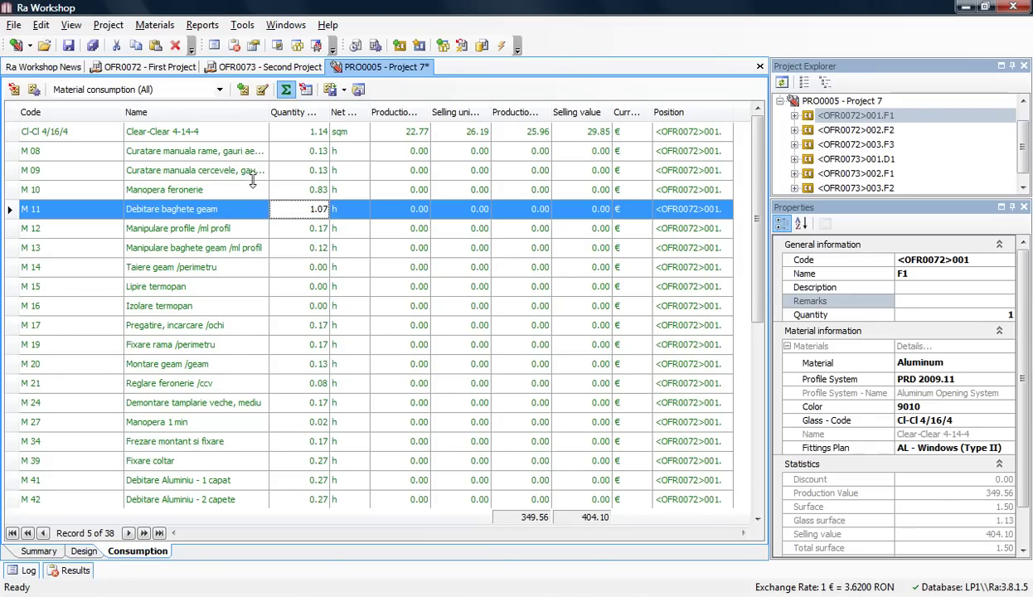
click(315, 305)
scroll(317, 327, down, 5)
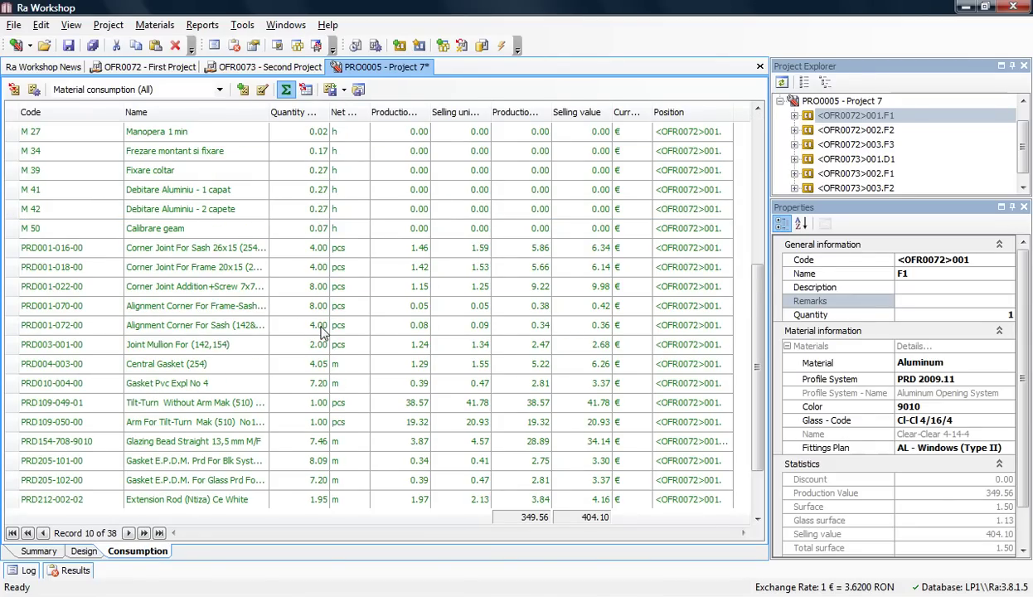
scroll(881, 159, up, 1)
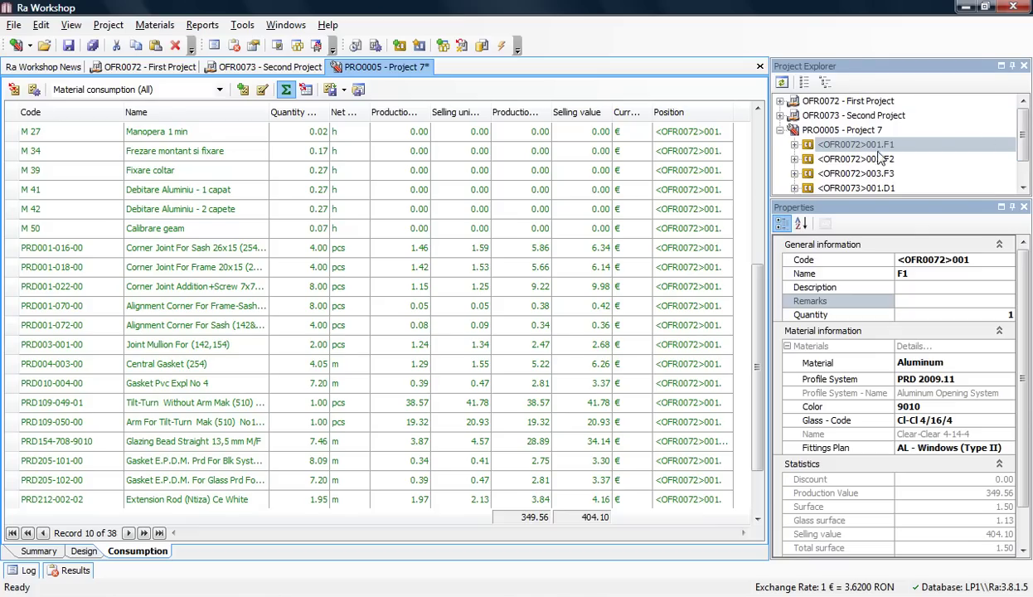
click(854, 159)
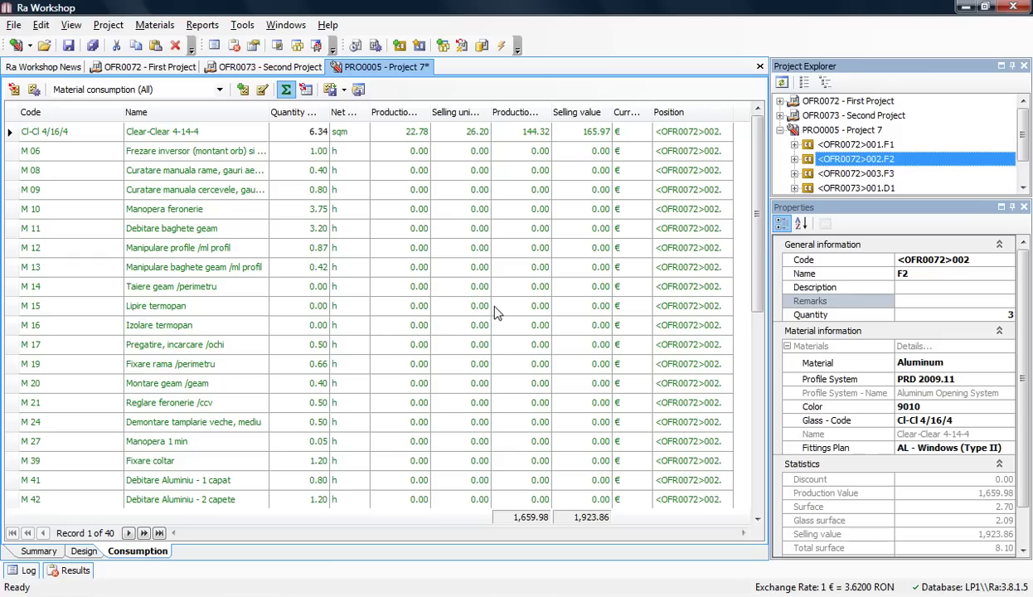
- Open the OFR0072 and OFR0073 window designs, then return to PRO0005's Summary
double_click(858, 101)
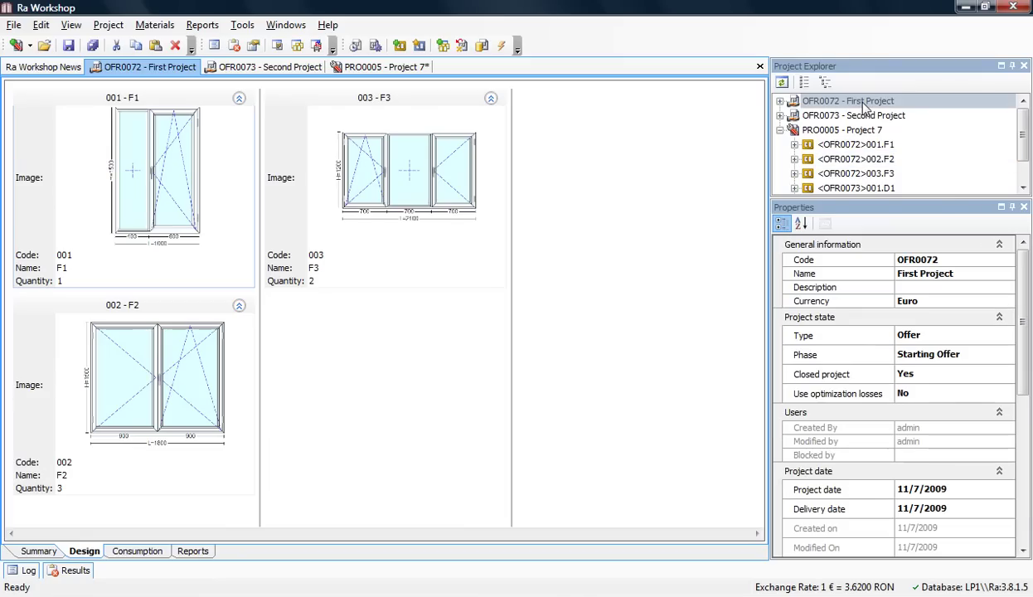
double_click(852, 116)
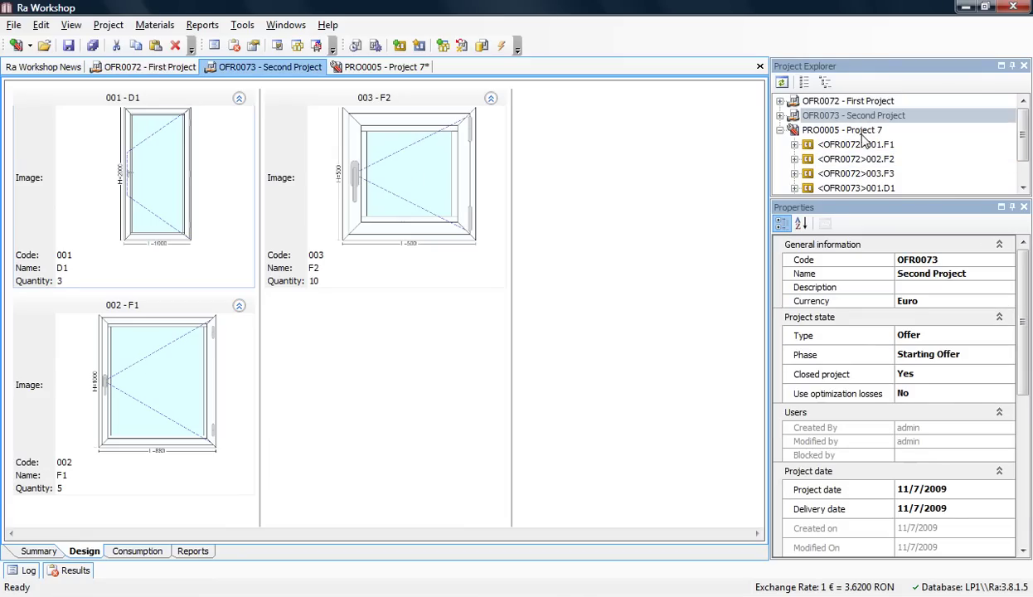
double_click(854, 130)
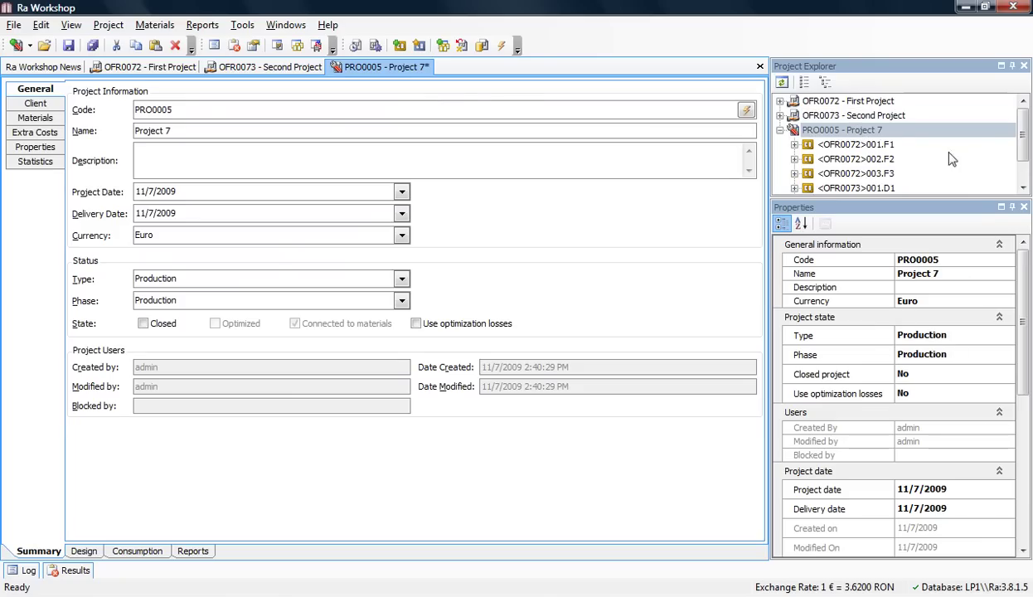
drag(1025, 141, 1026, 165)
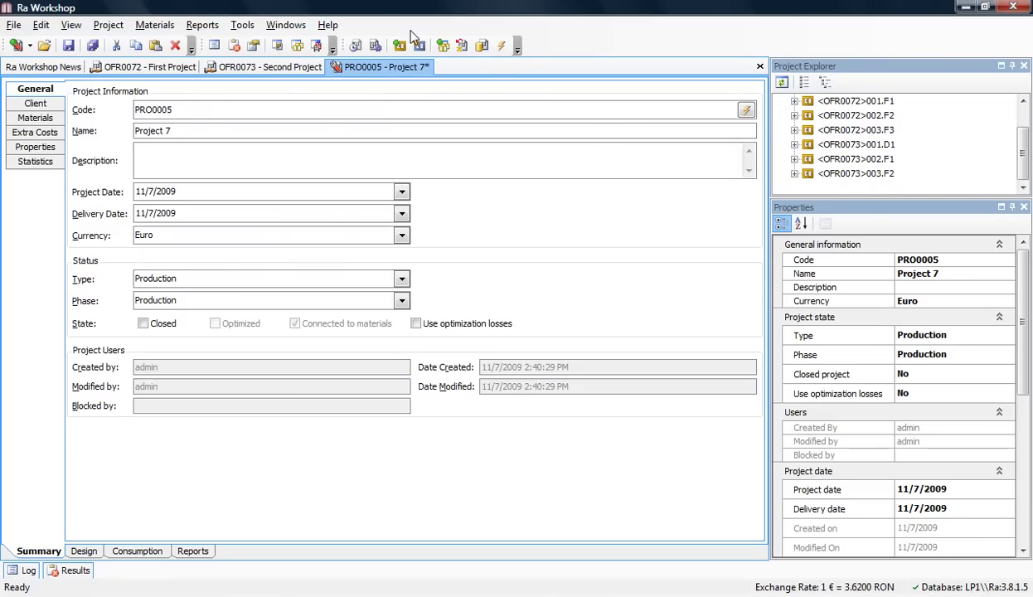
- Run Project 7's cutting optimization, acknowledge the success message, and close the dialog
click(501, 47)
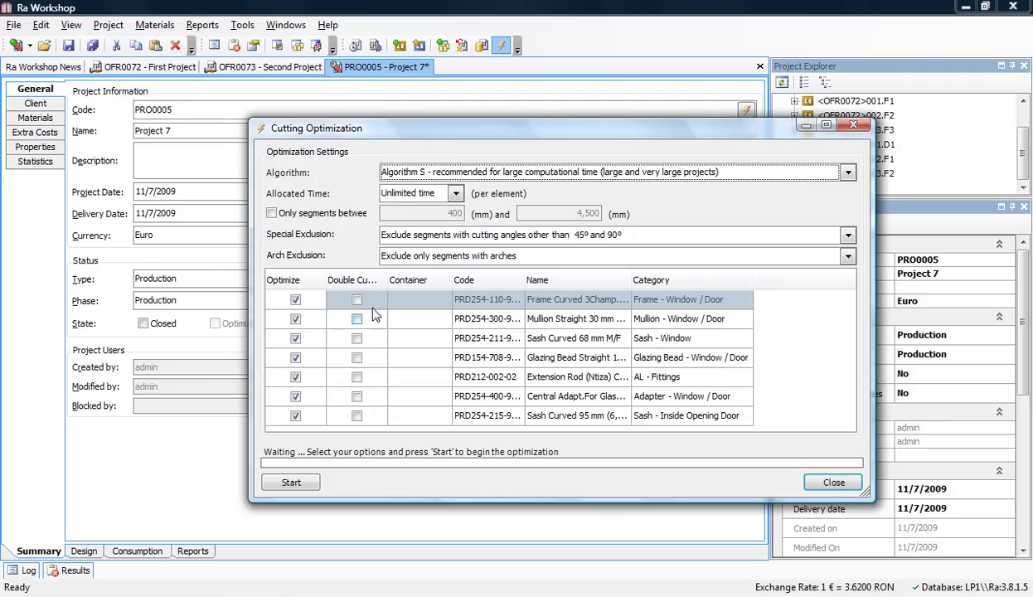
drag(388, 280, 405, 284)
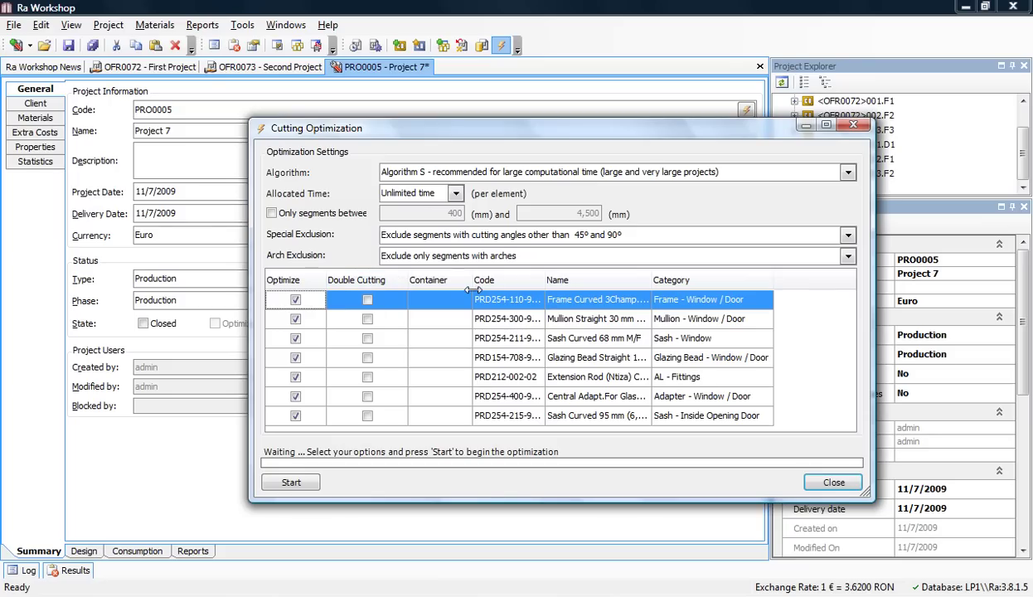
click(301, 482)
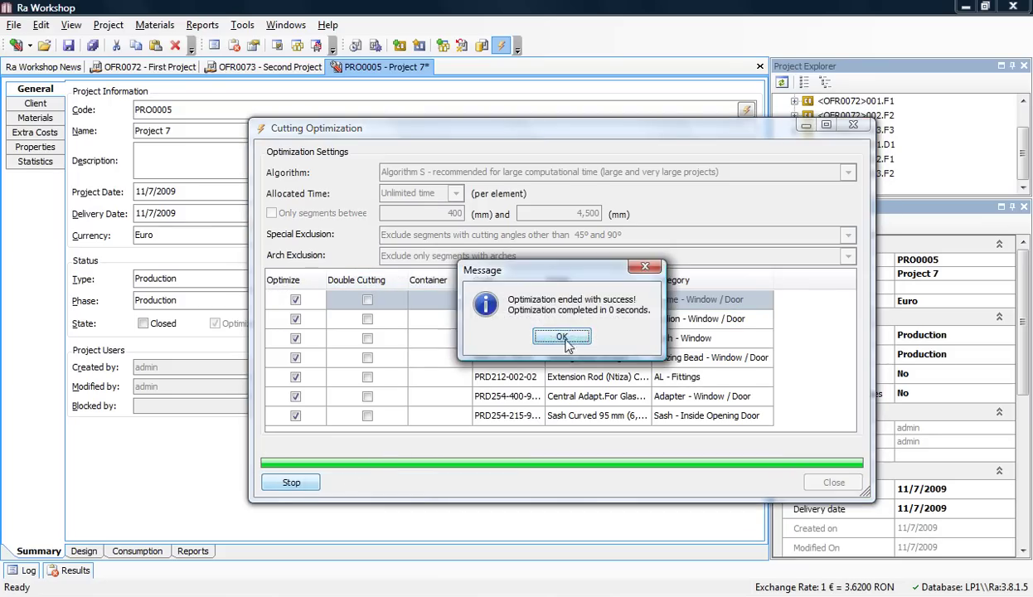
click(569, 336)
click(835, 487)
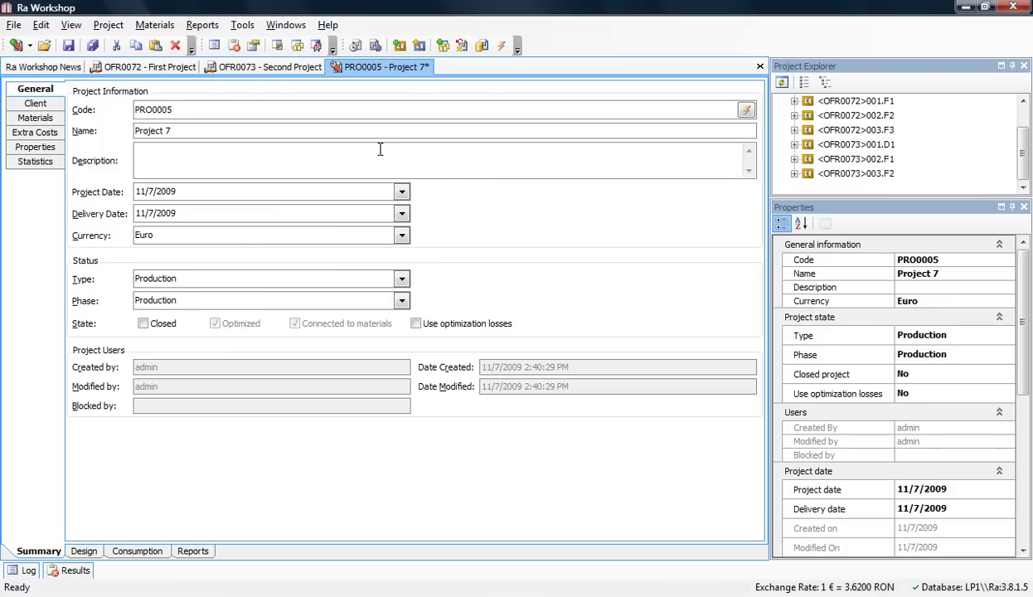
click(216, 32)
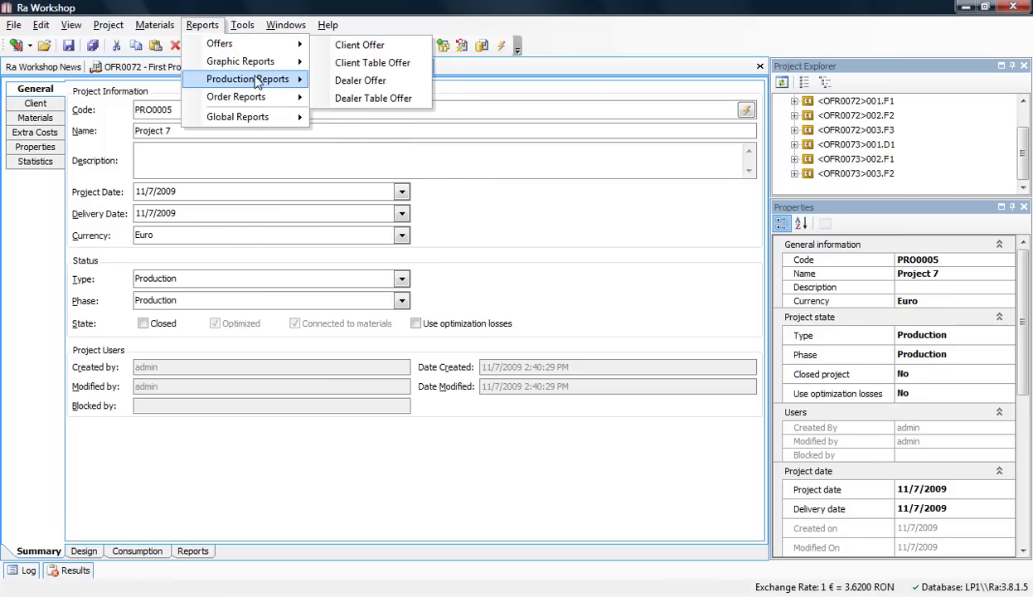
- Open Production Reports > Cutting Optimization and scroll through the 13-page report
mouse_move(259, 83)
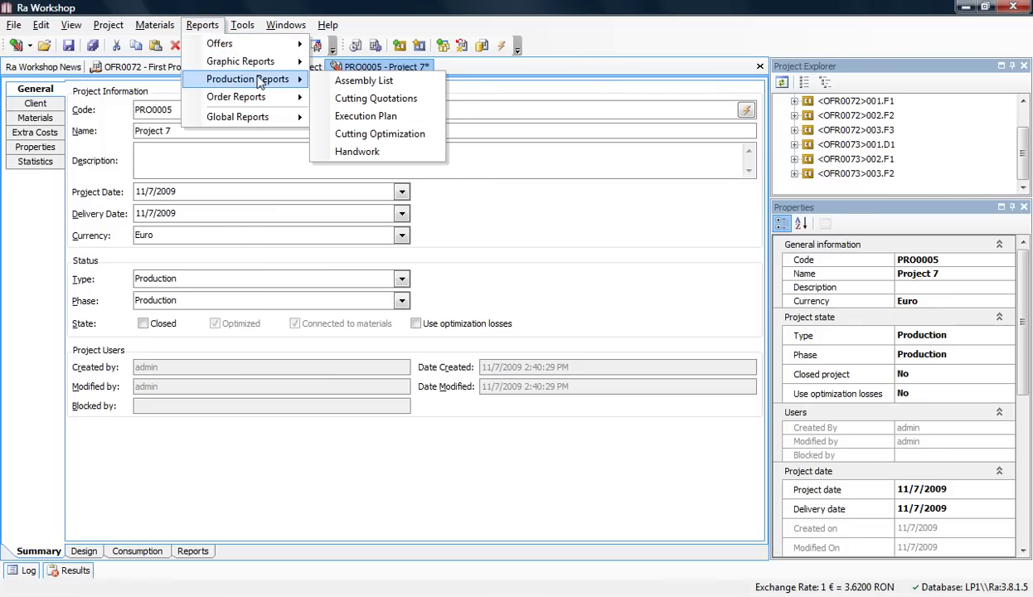
click(401, 139)
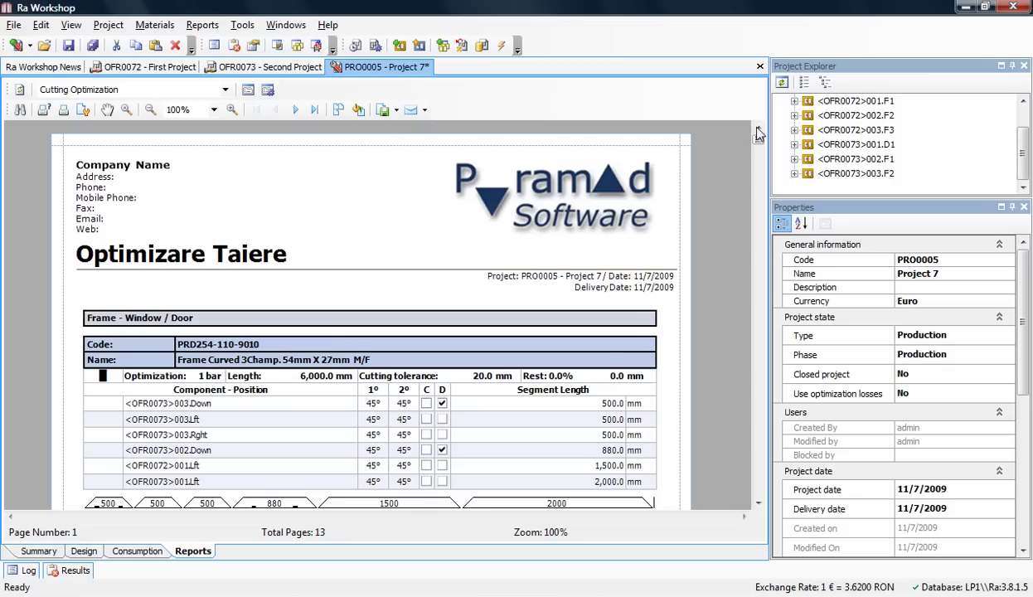
mouse_move(757, 134)
mouse_down()
mouse_move(758, 205)
mouse_move(760, 149)
mouse_up()
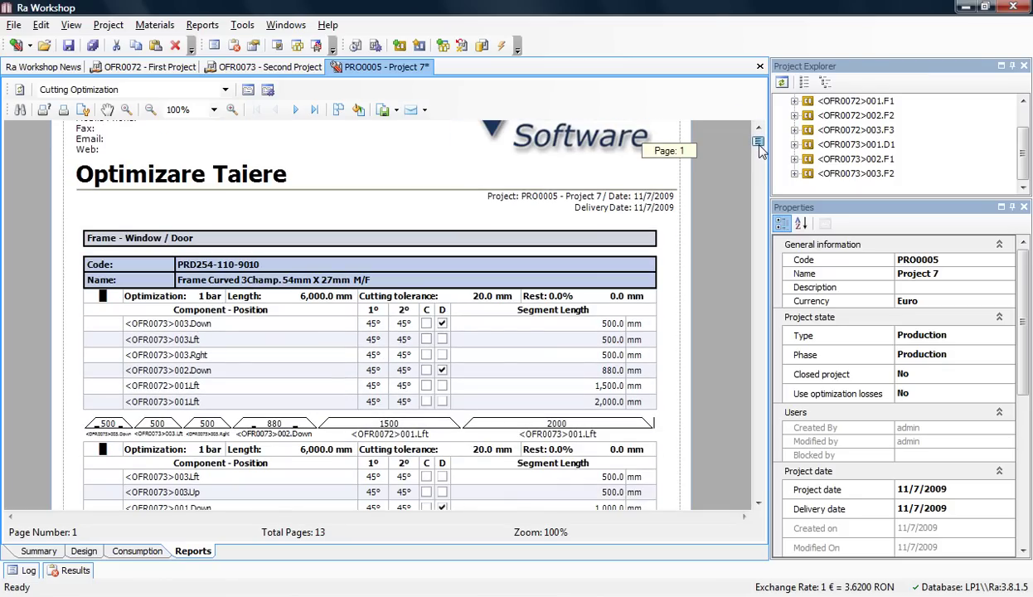
scroll(303, 182, down, 2)
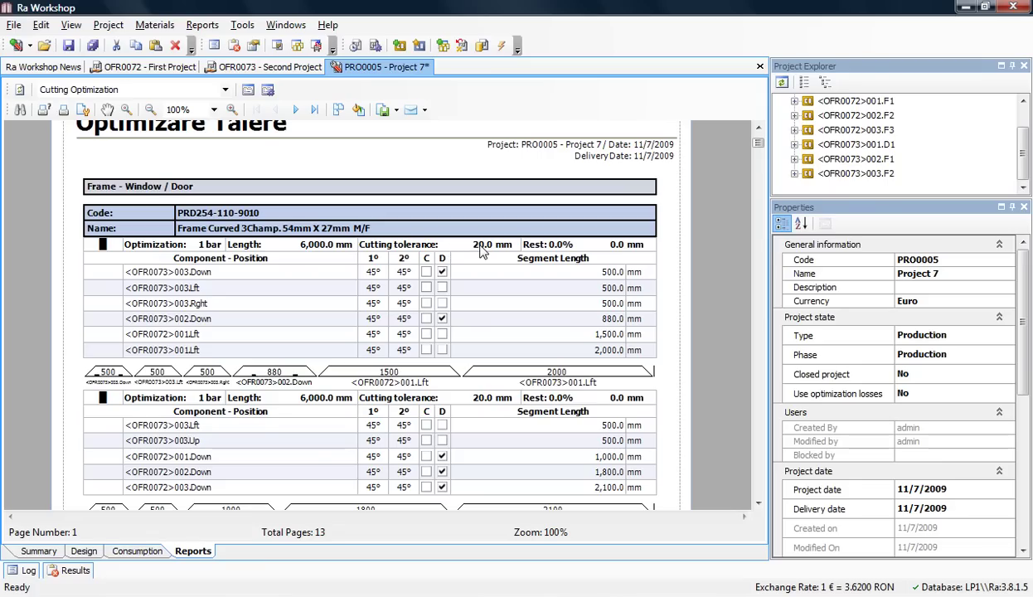
scroll(471, 247, down, 1)
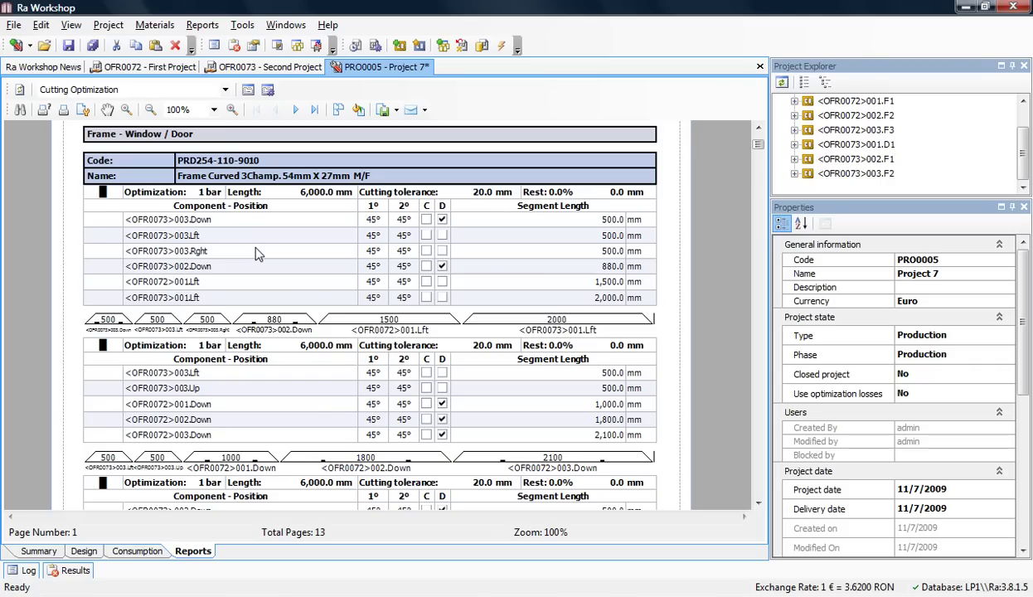
- Switch the report to Graphic (Compact report) and scroll the resulting 8 pages
click(248, 90)
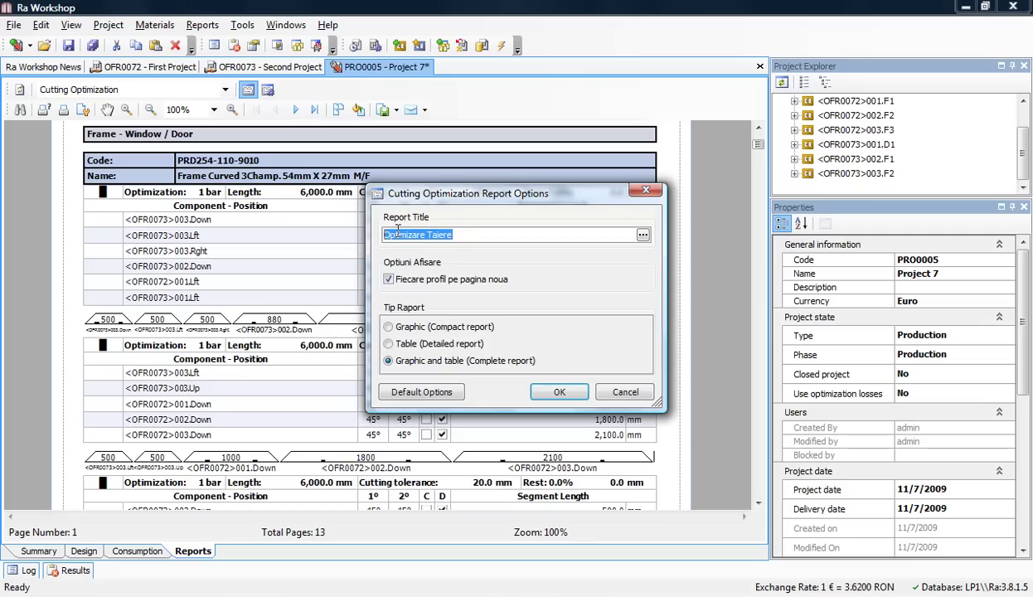
click(423, 327)
click(559, 393)
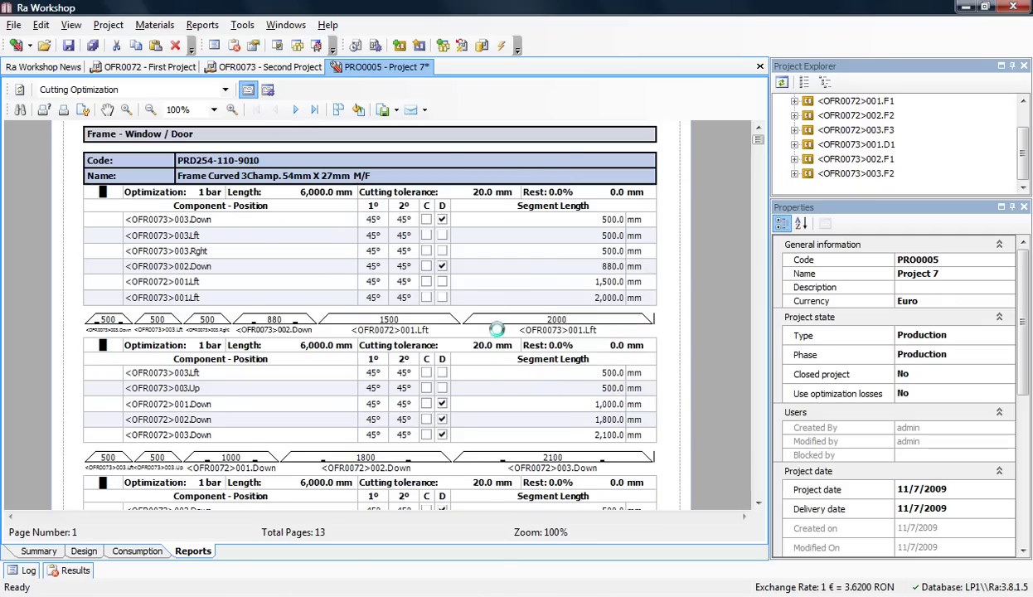
scroll(448, 285, down, 1)
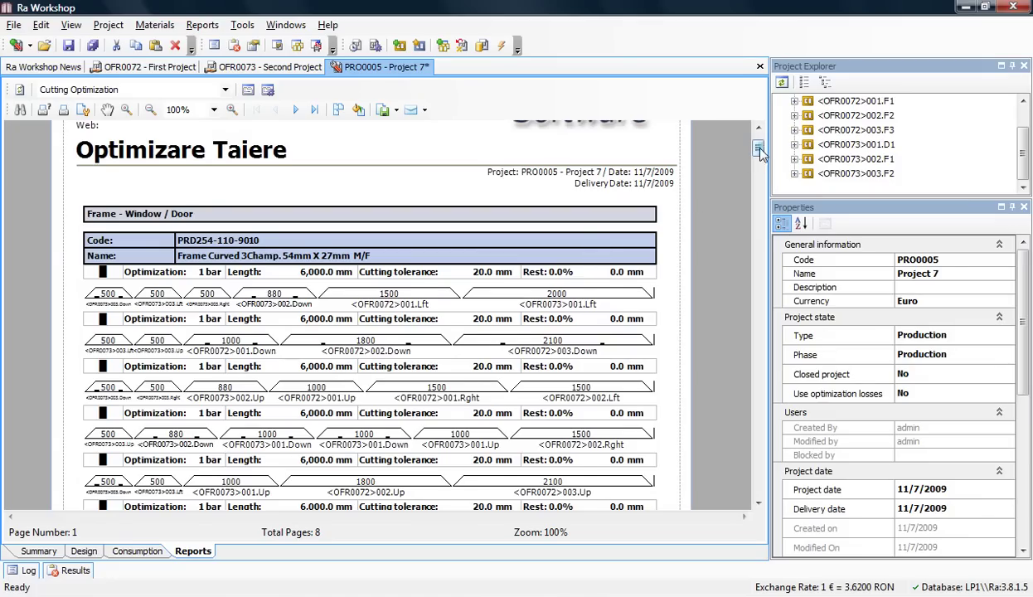
drag(759, 149, 759, 153)
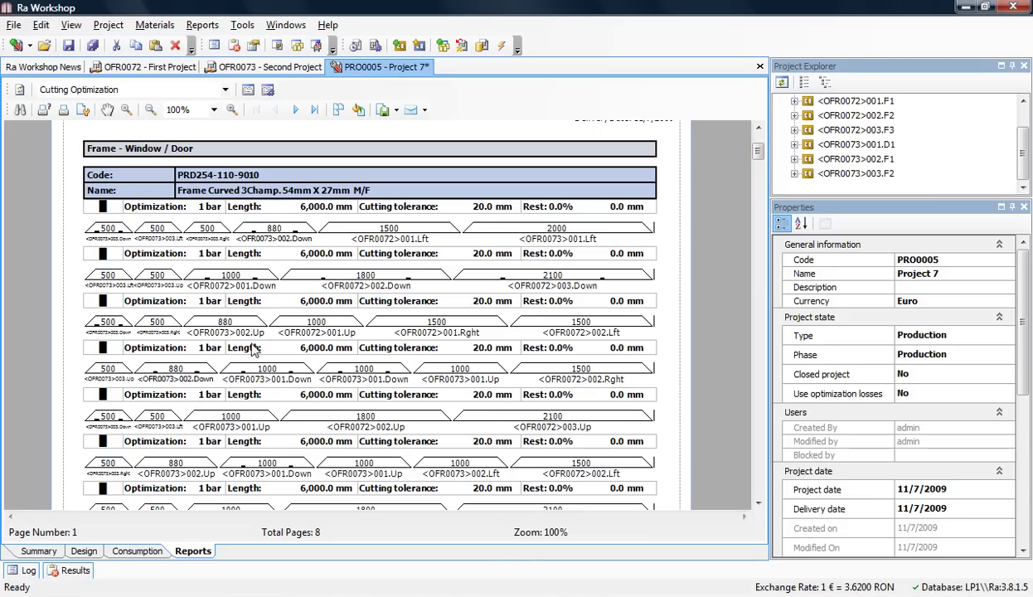
scroll(332, 306, down, 2)
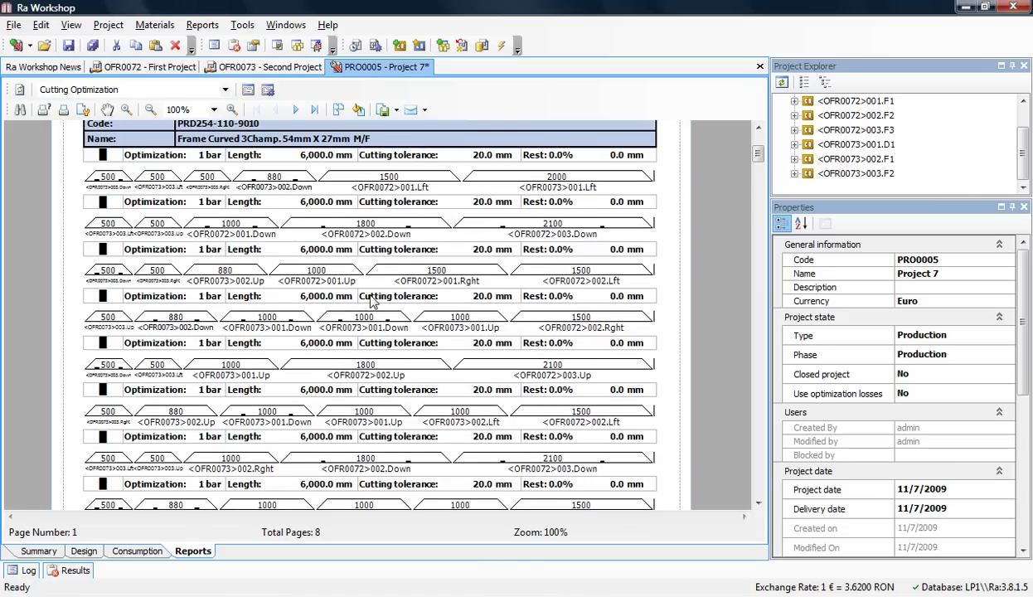